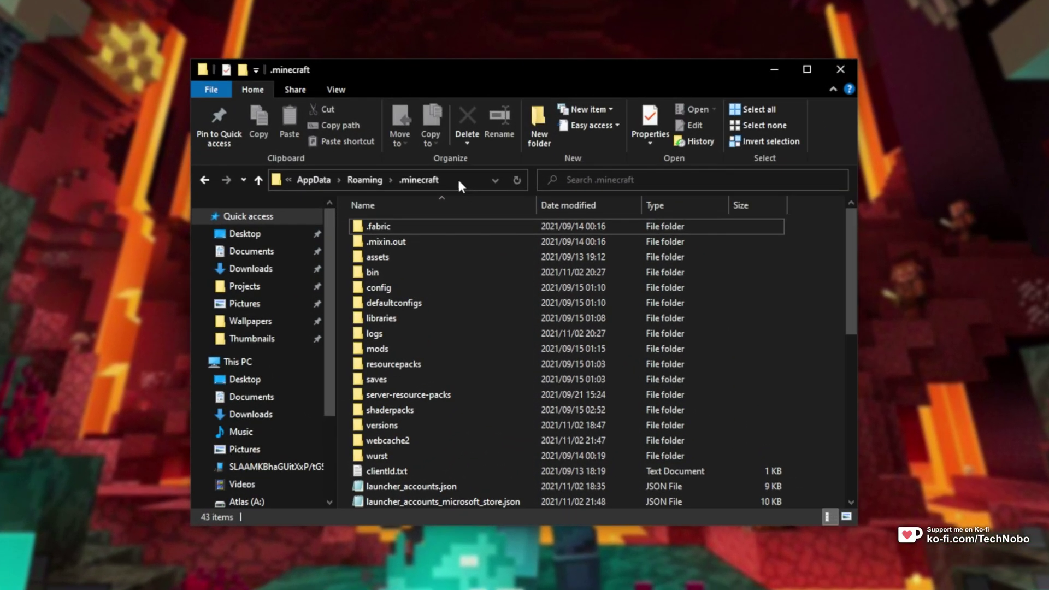
left_click(457, 179)
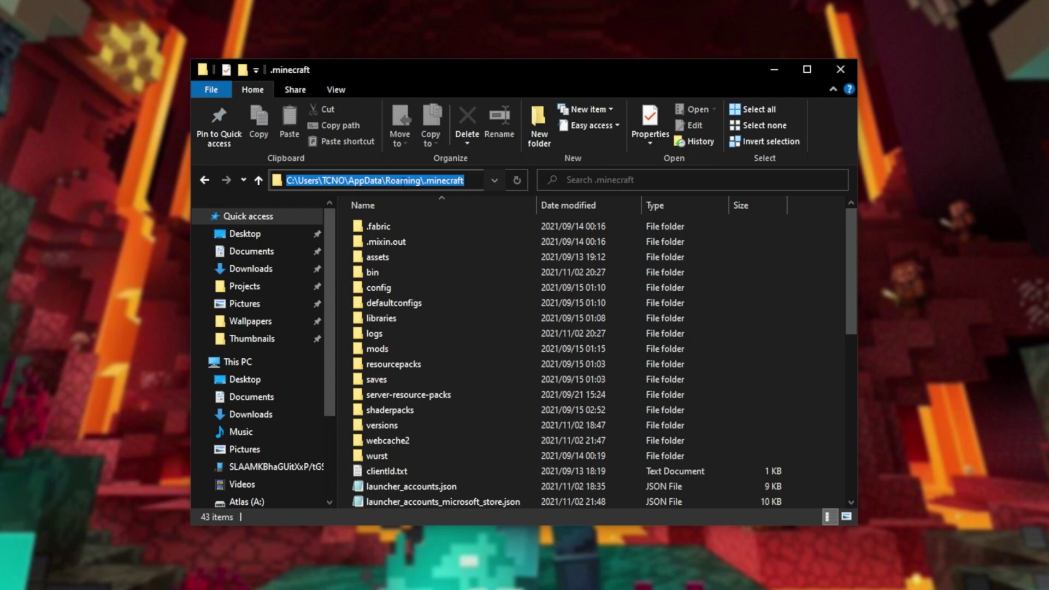
left_click(819, 260)
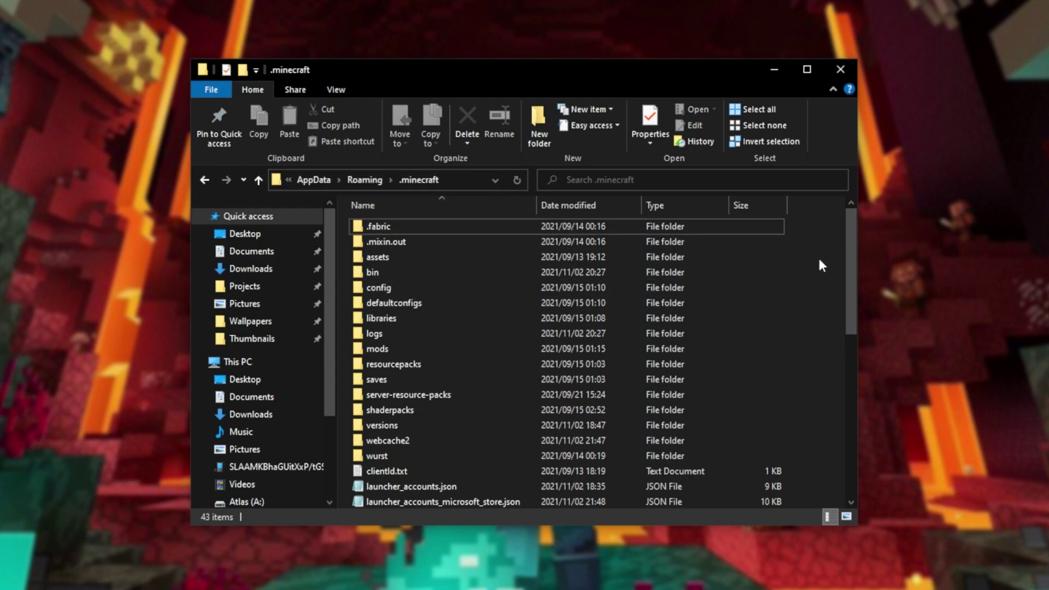
scroll(818, 266, "down", 6)
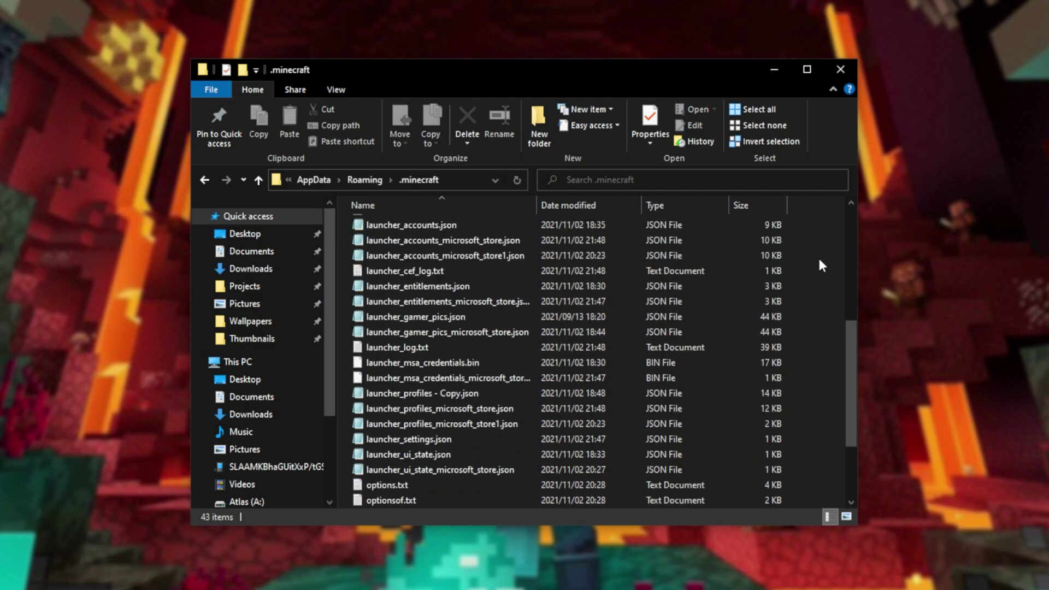
left_click(518, 410)
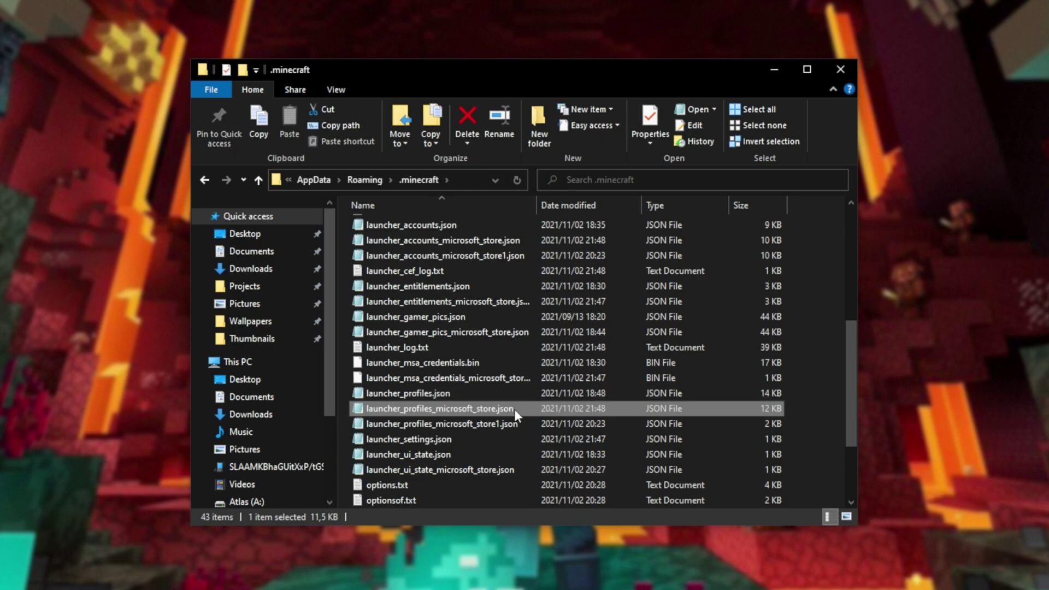
left_click(500, 392)
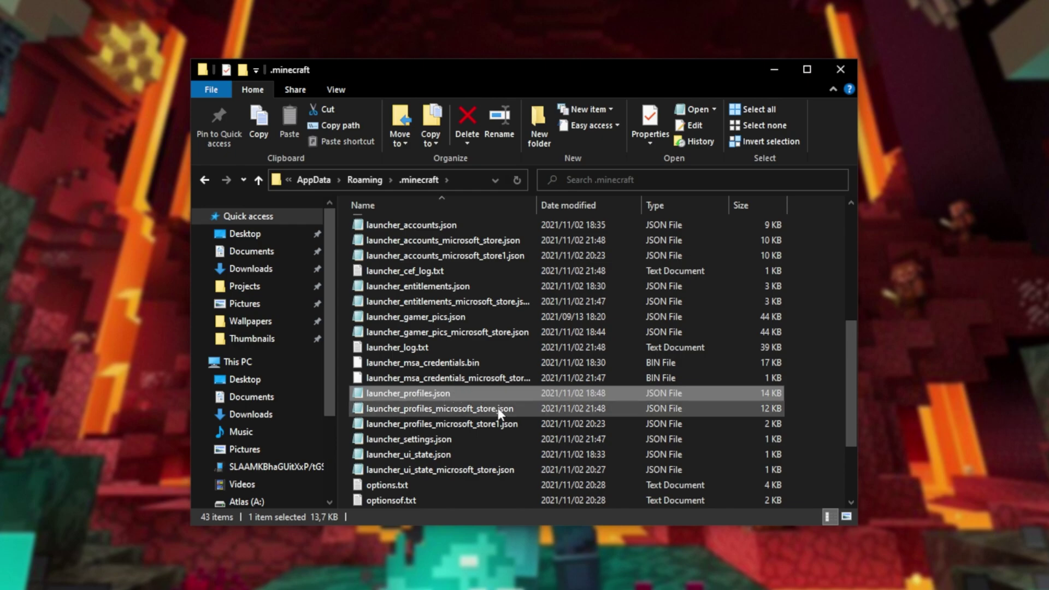
left_click(470, 409)
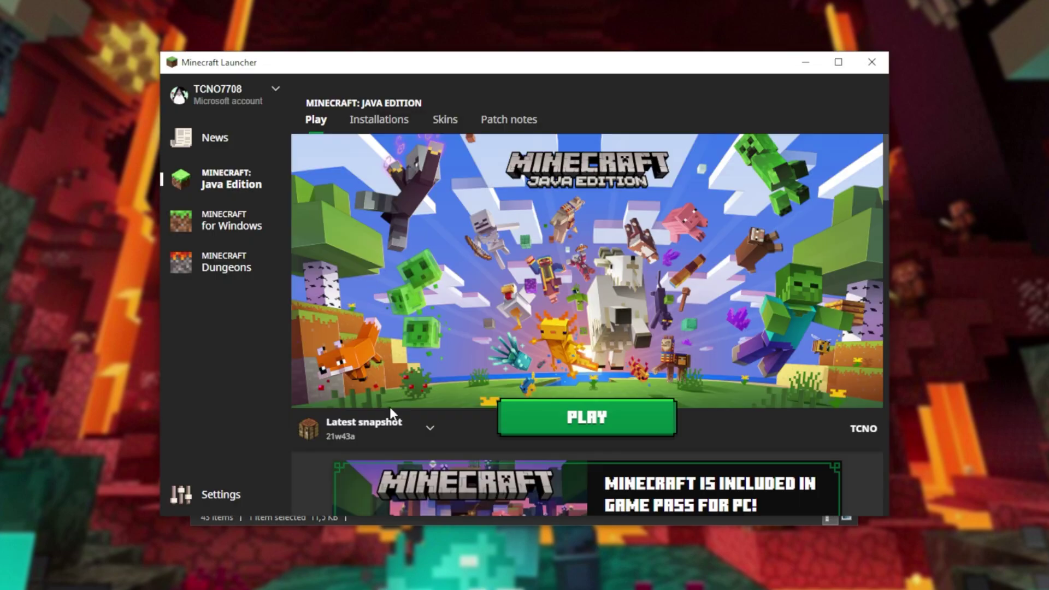
Step: Close the Minecraft Launcher and download the OptiFine HD U G9 jar for Minecraft 1.17.1
left_click(392, 422)
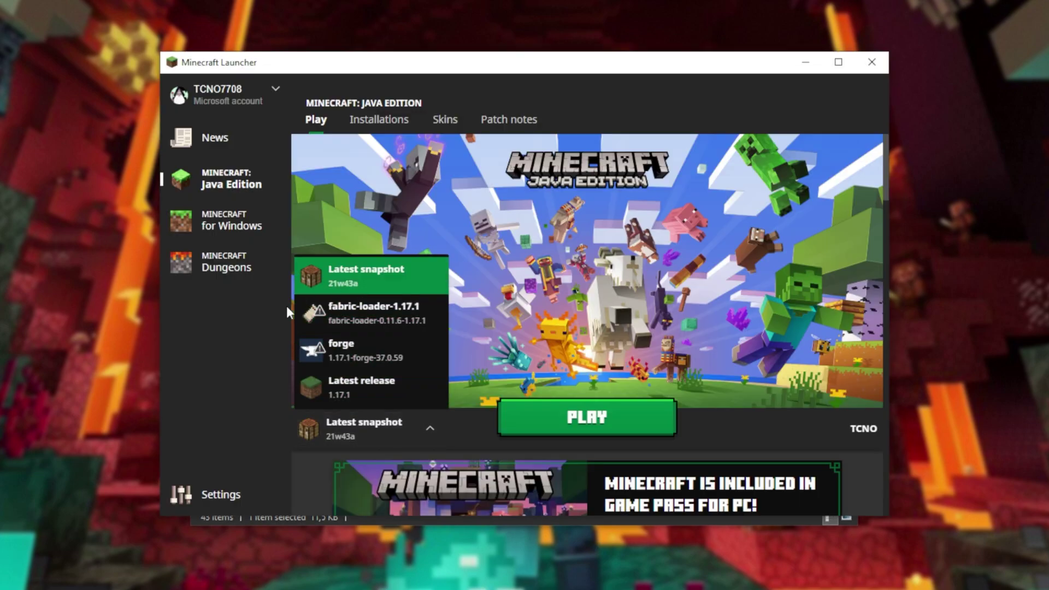
left_click(874, 62)
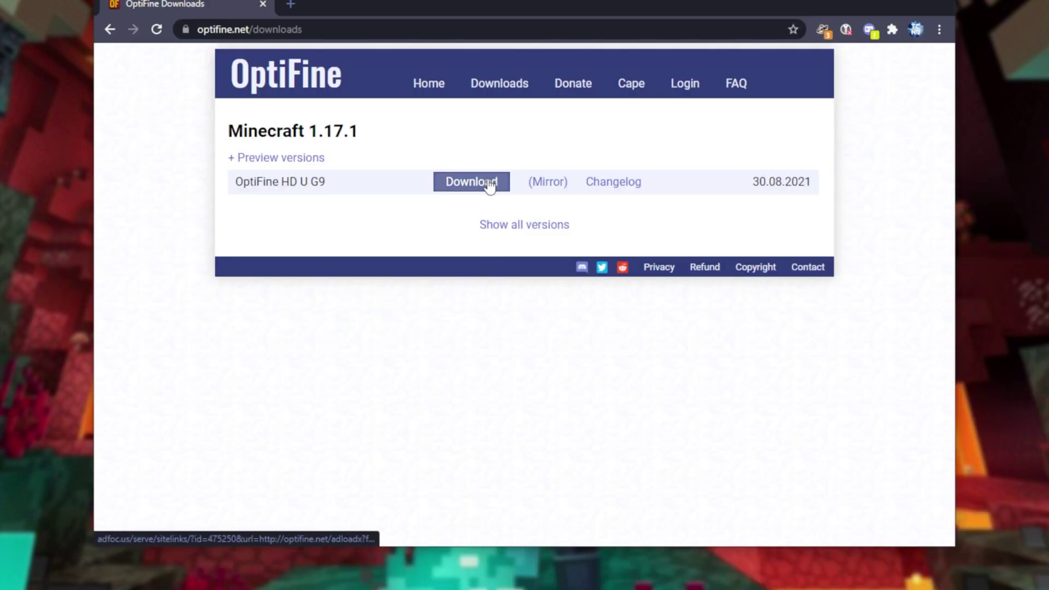
left_click(490, 187)
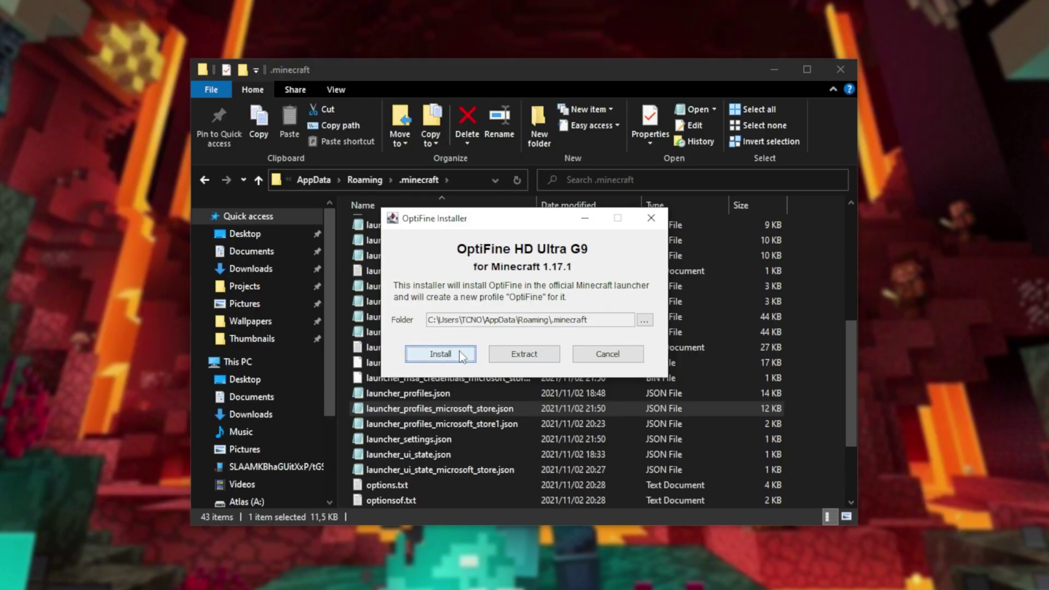
Step: Dismiss the OptiFine success message and relaunch Minecraft Launcher via a 'minecraft' Windows search
left_click(462, 356)
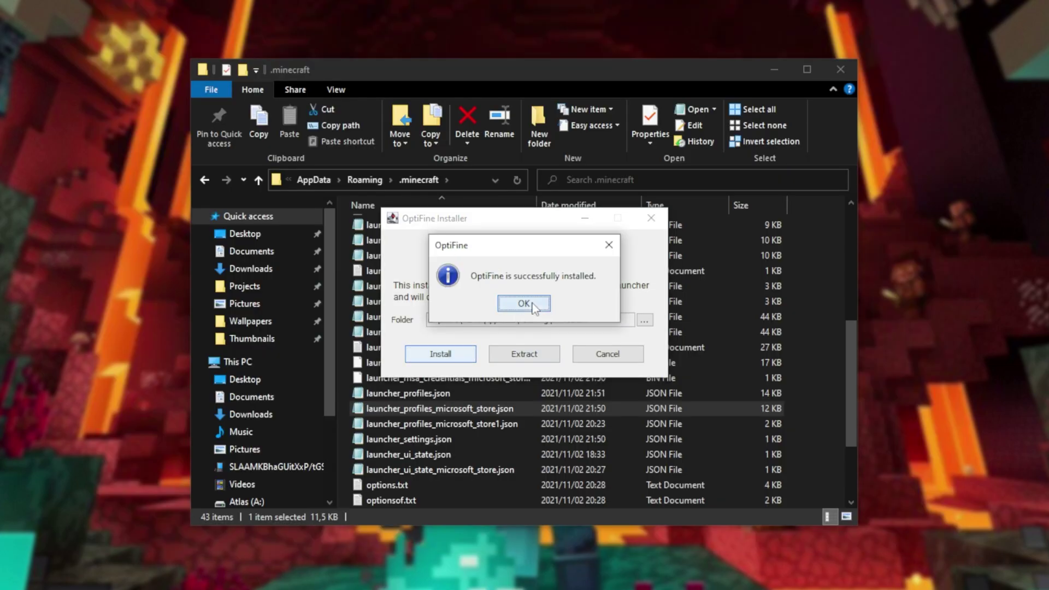
left_click(524, 302)
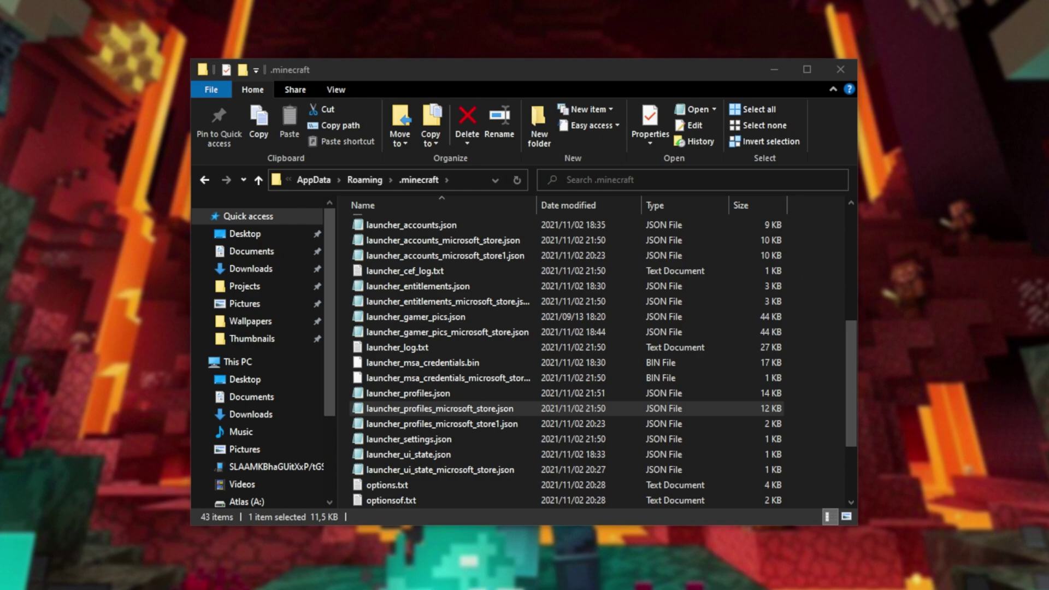
key("super")
type("minecraft")
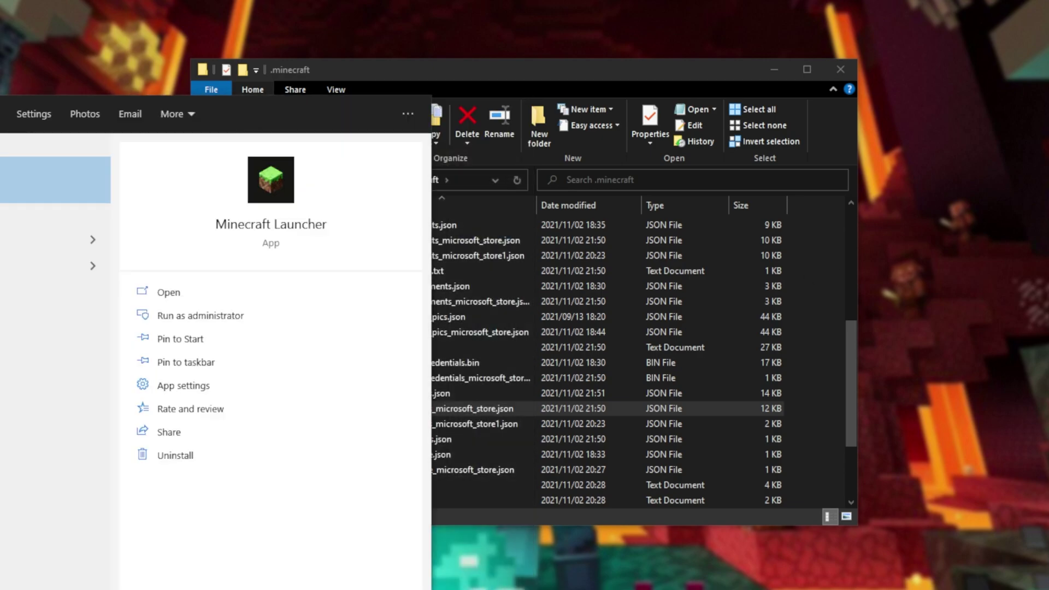
key("Return")
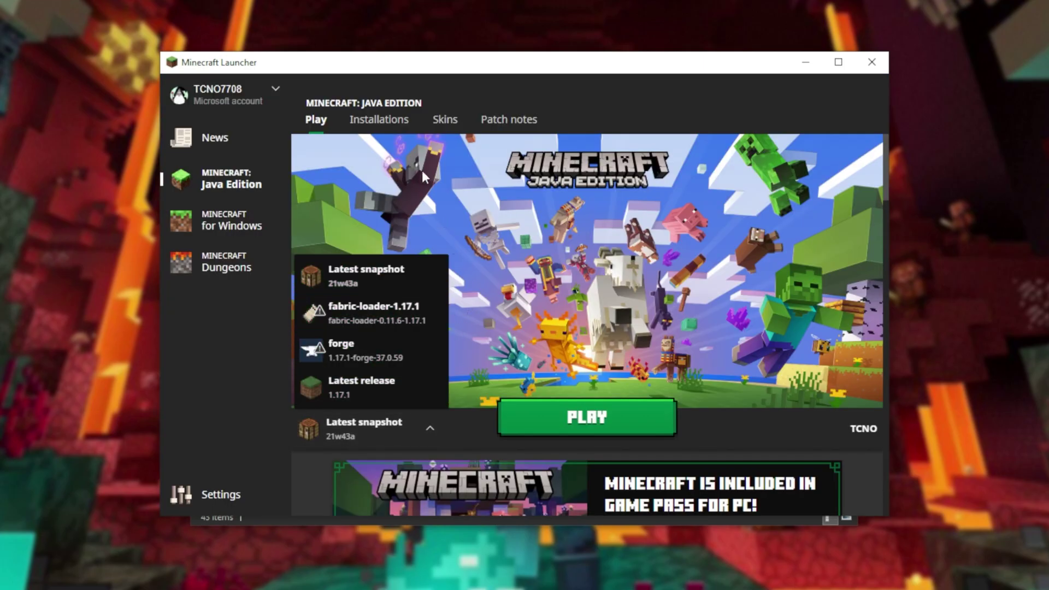
Step: In a new installation, verify the Version list offers two OptiFine 1.17.1 builds, then minimize the launcher
left_click(380, 119)
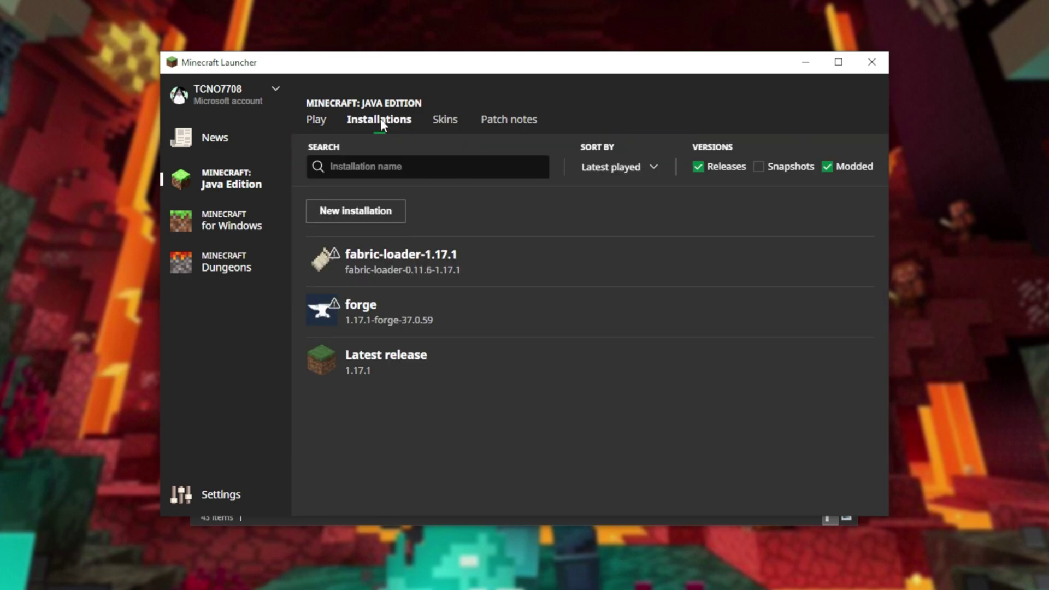
left_click(362, 210)
left_click(460, 276)
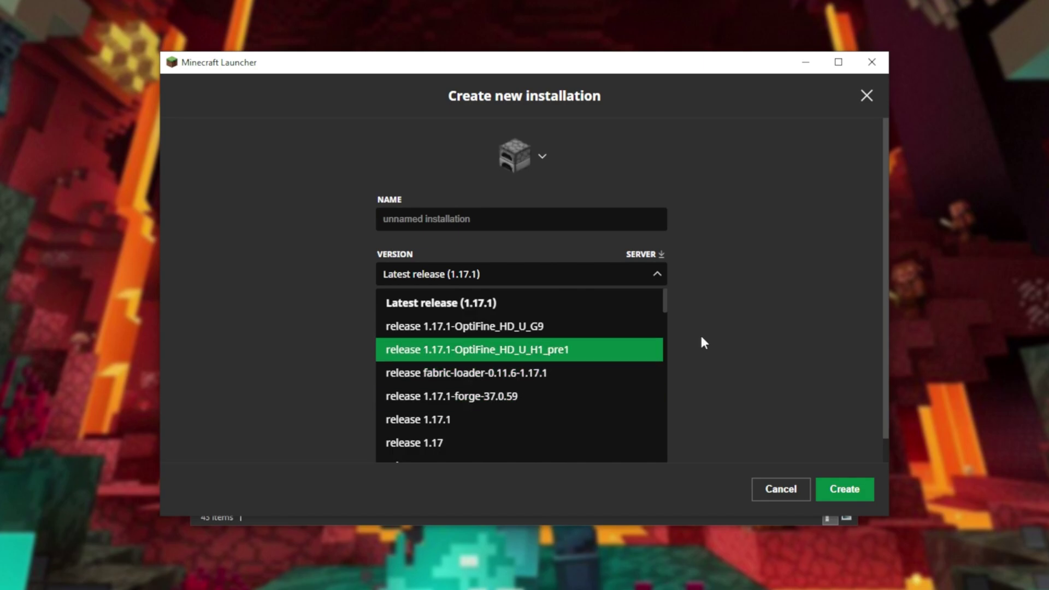
left_click(754, 310)
left_click(795, 69)
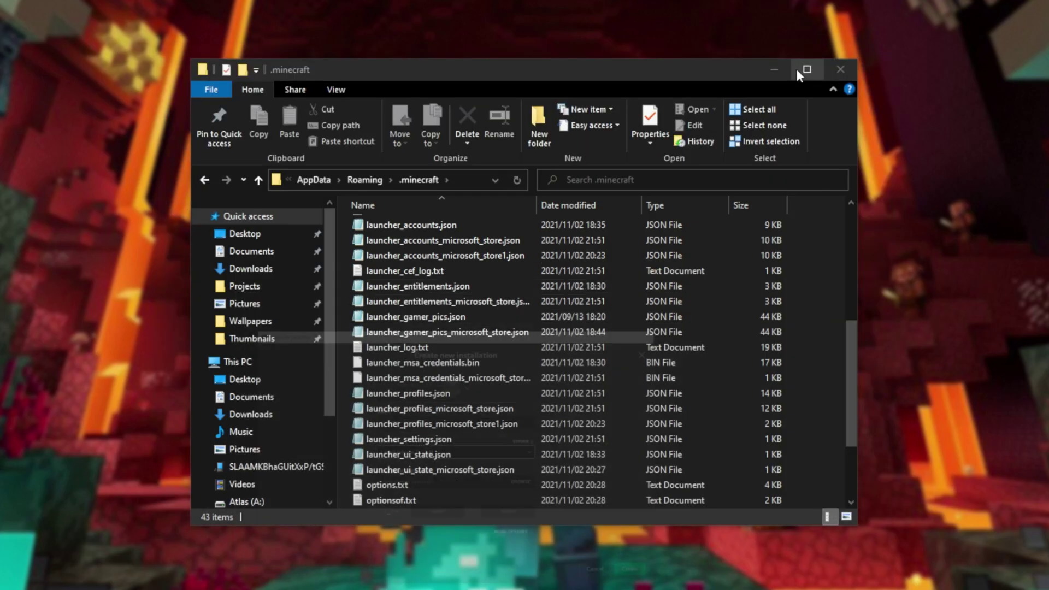
Step: Open launcher_profiles.json and launcher_profiles_microsoft_store.json from .minecraft in Notepad
left_click(511, 394)
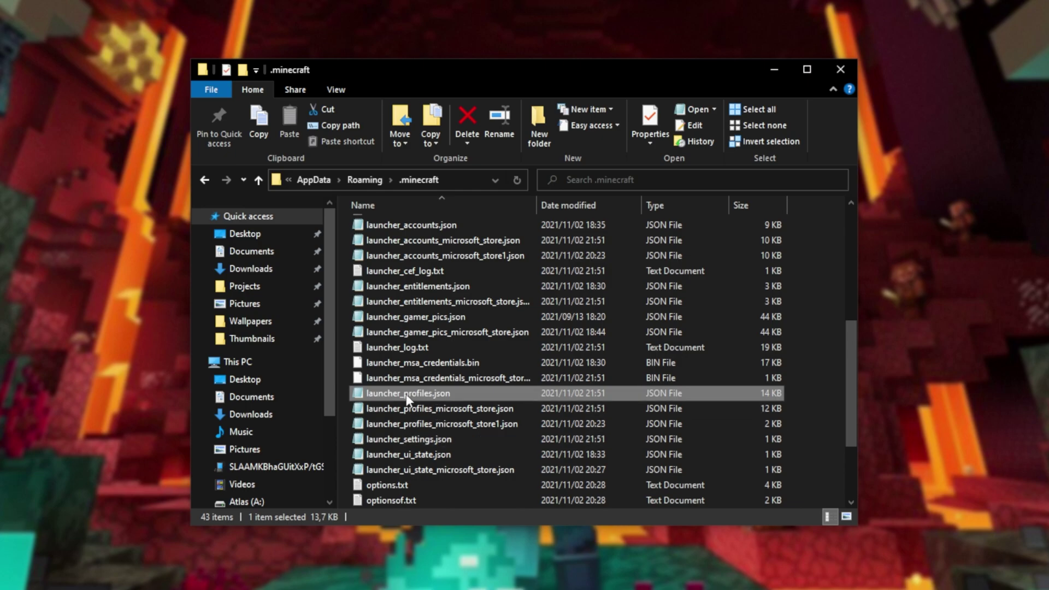
left_click(460, 407)
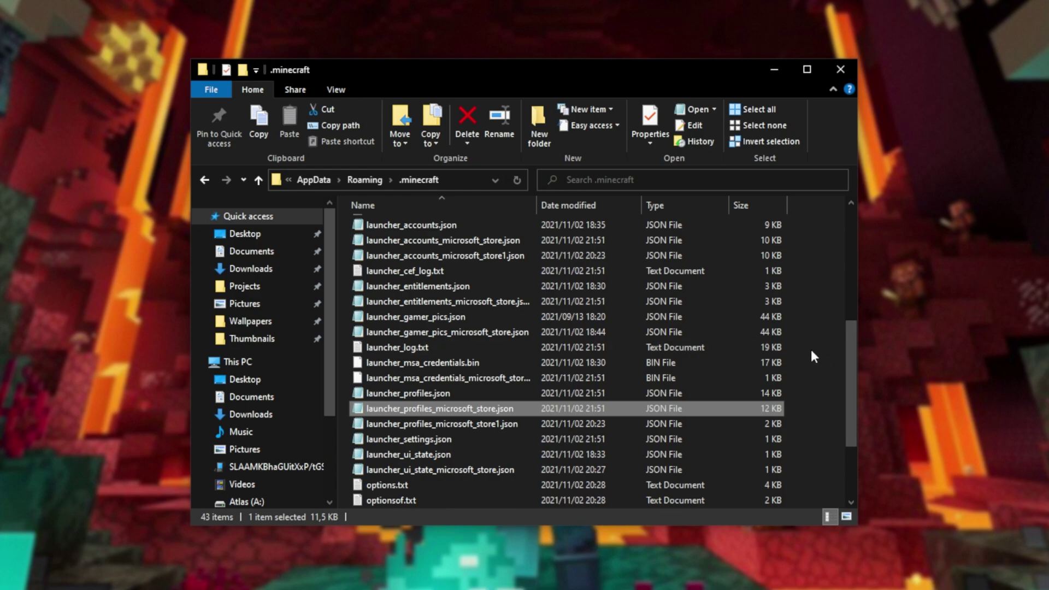
double_click(746, 391)
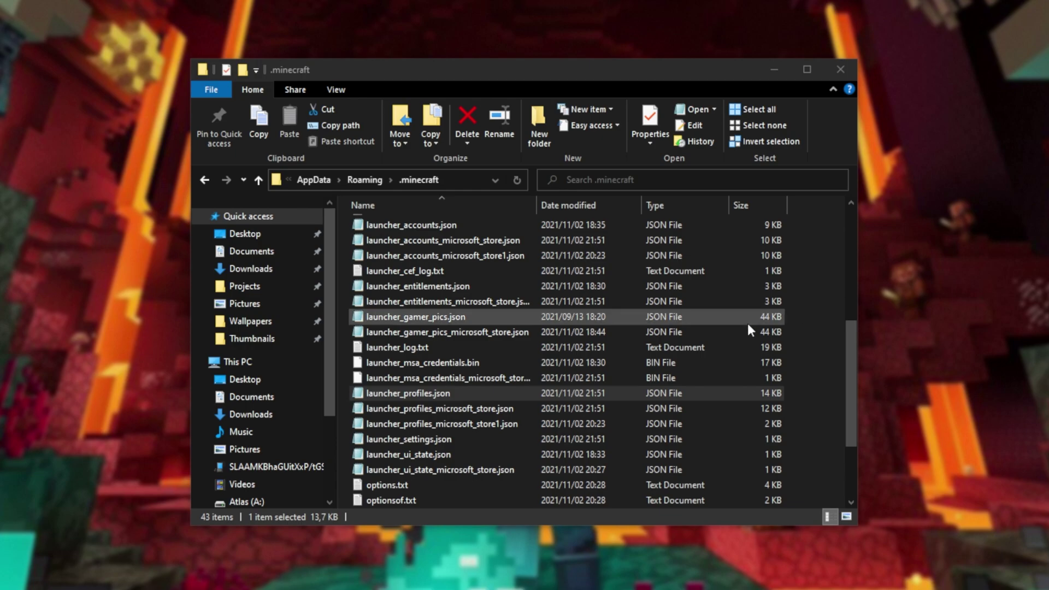
double_click(566, 404)
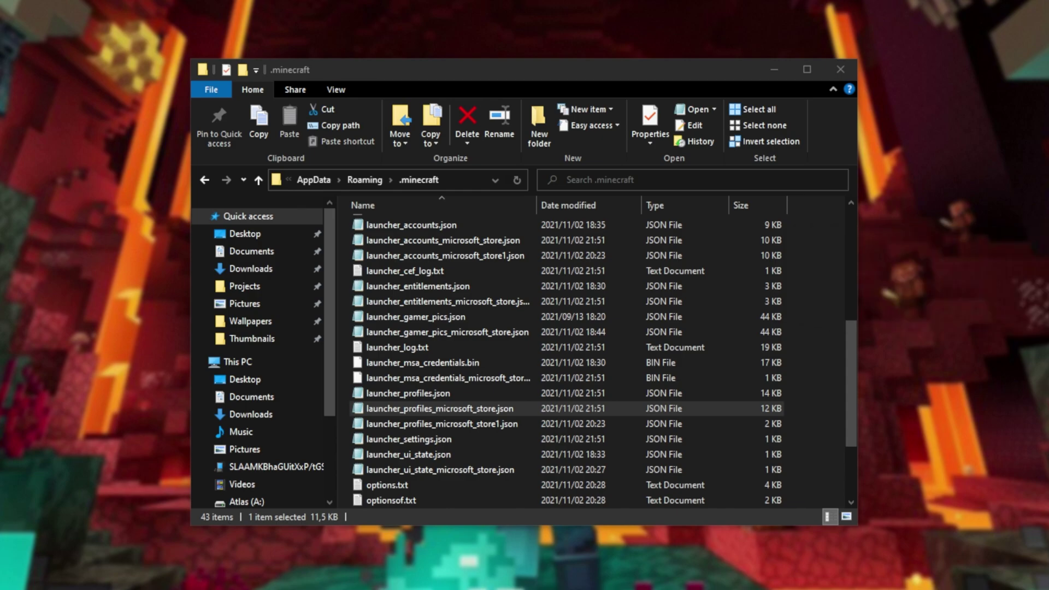
Step: Recheck the OptiFine 1.17.1 versions, cancel the new installation, close the launcher, select launcher_profiles.json
key("alt+Tab")
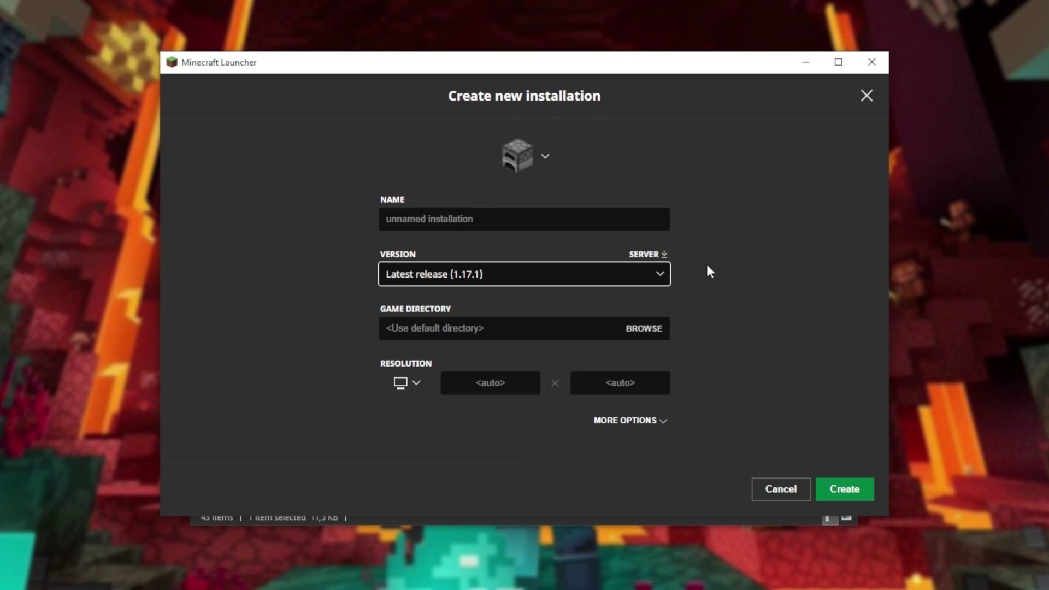
left_click(532, 281)
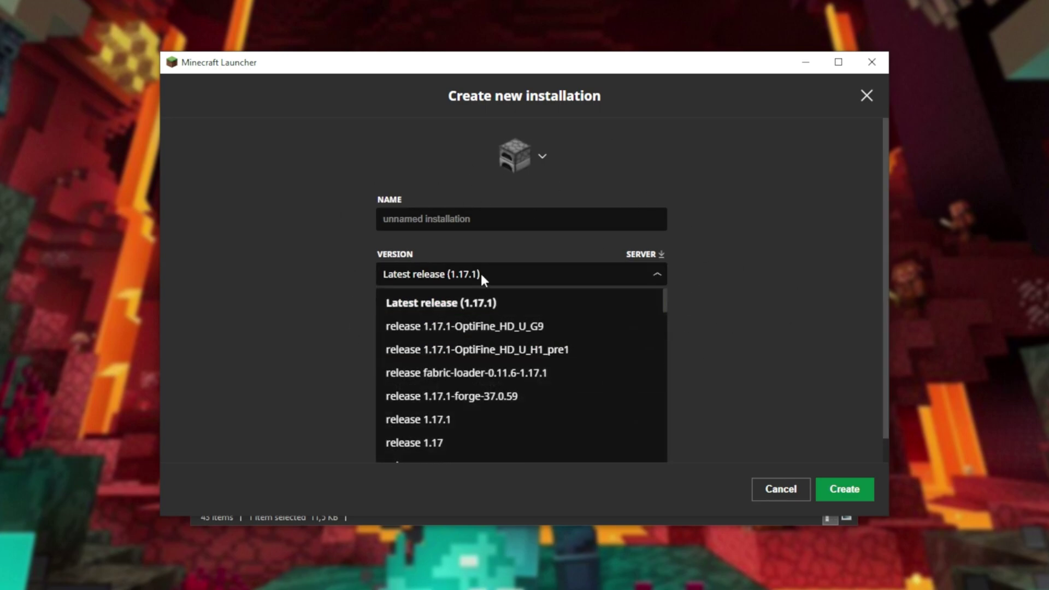
left_click(757, 280)
left_click(867, 95)
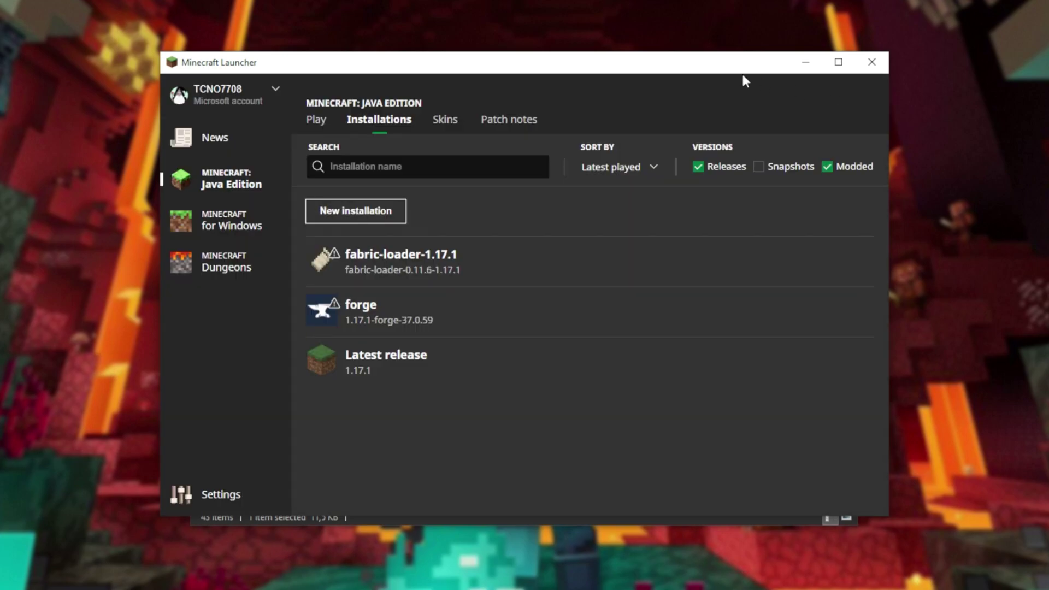
left_click(872, 62)
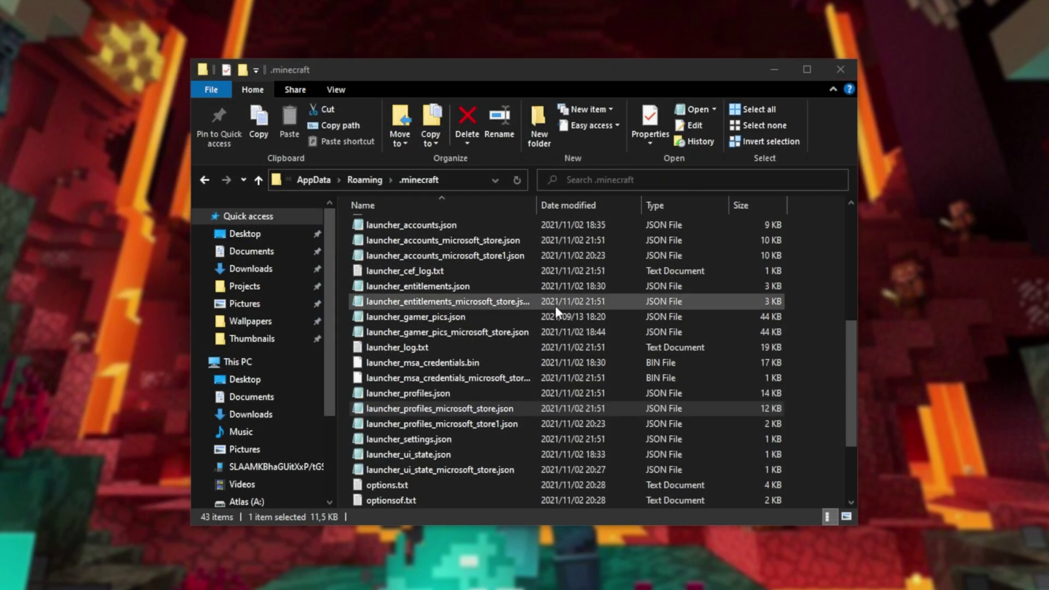
left_click(455, 393)
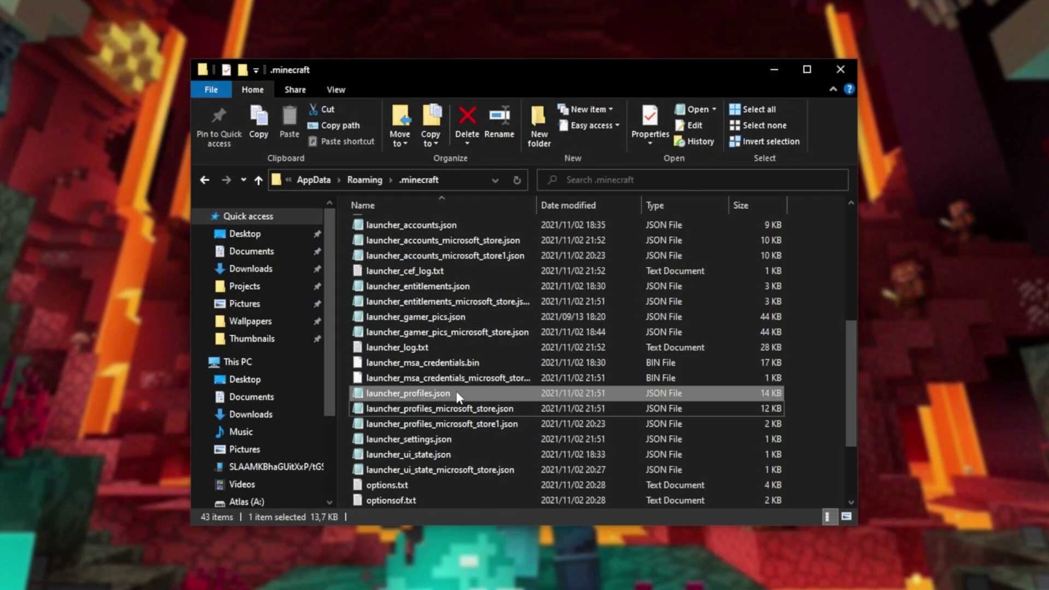
Step: Select and copy the OptiFine profile block from launcher_profiles.json, then close the file
double_click(538, 393)
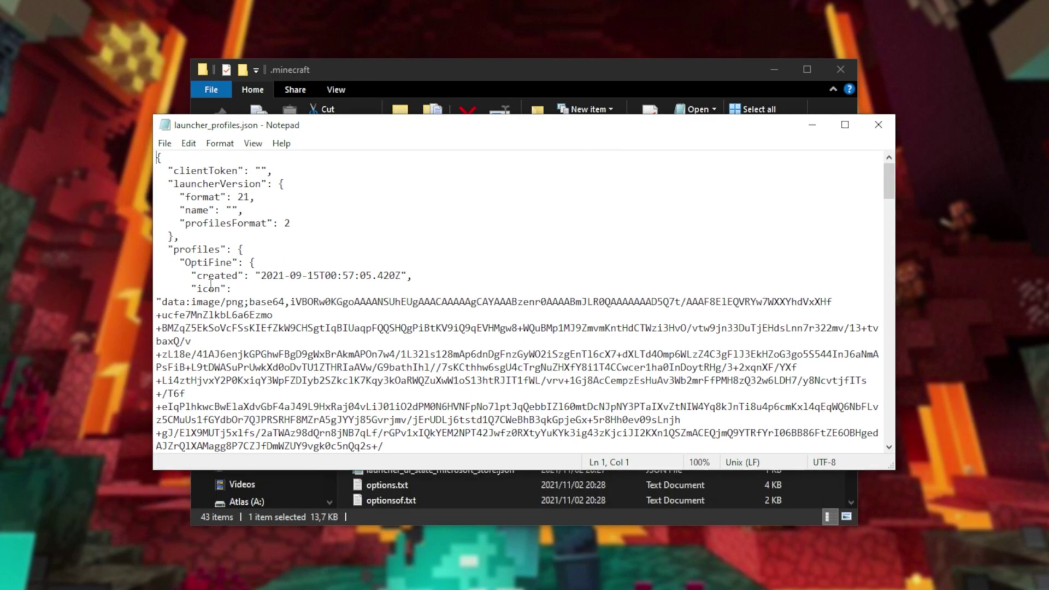
left_click(168, 249)
left_click(250, 252)
left_click_drag(253, 250, 266, 260)
scroll(295, 281, "down", 10)
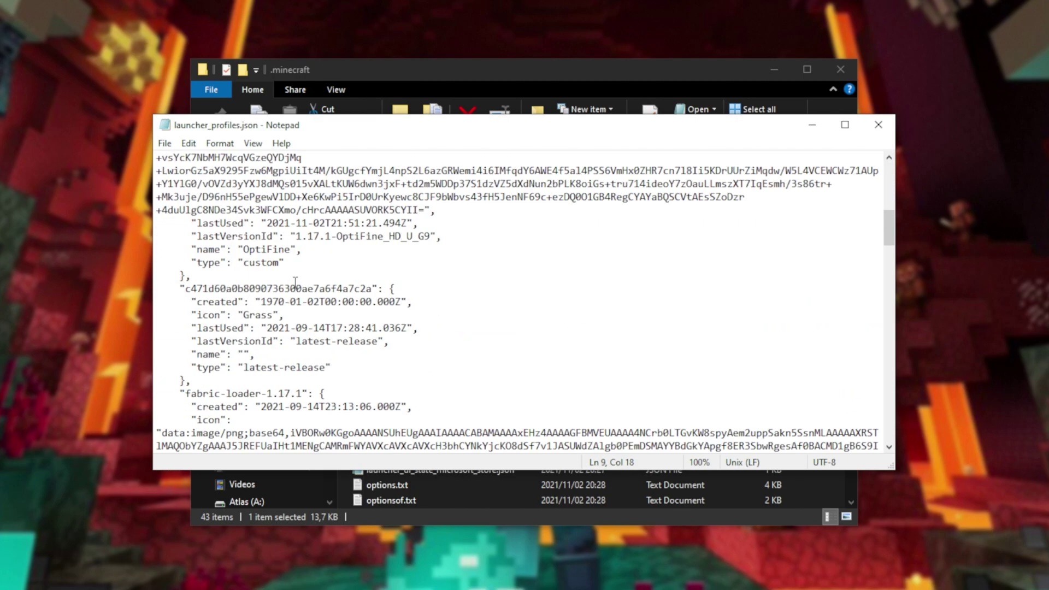
scroll(295, 281, "down", 4)
scroll(295, 281, "up", 4)
left_click(214, 275, "shift")
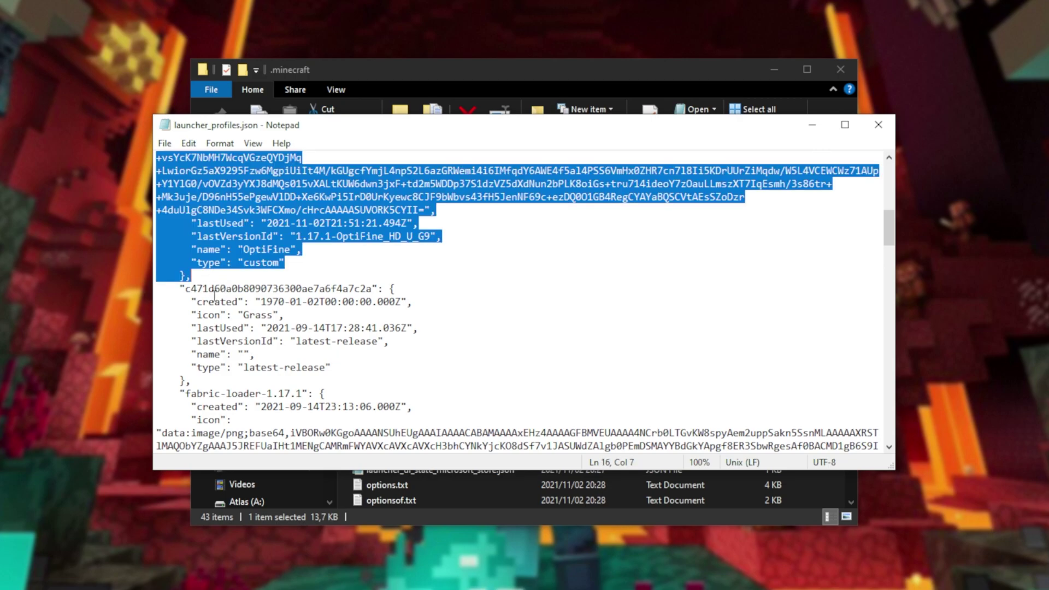
scroll(216, 306, "down", 5)
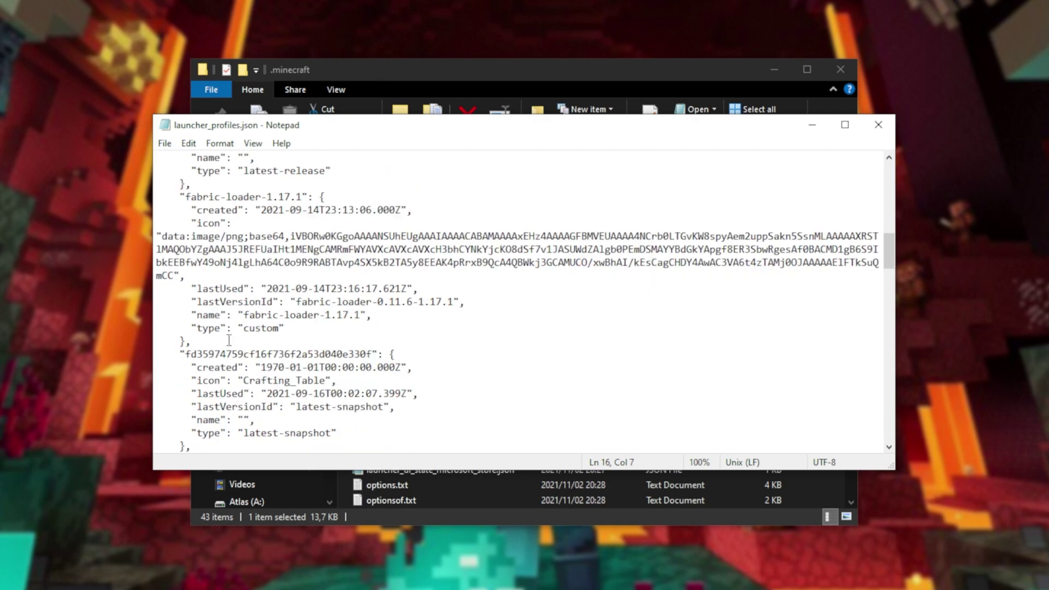
scroll(230, 342, "down", 2)
left_click(874, 126)
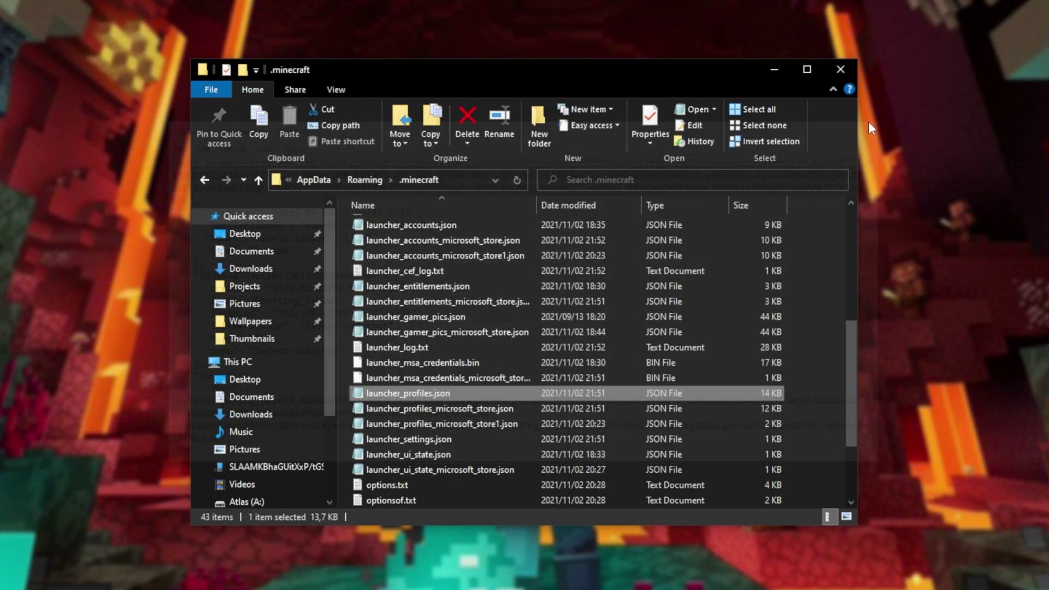
Step: Paste the OptiFine profile after "profiles" : { in launcher_profiles_microsoft_store.json and fix the trailing comma
double_click(477, 407)
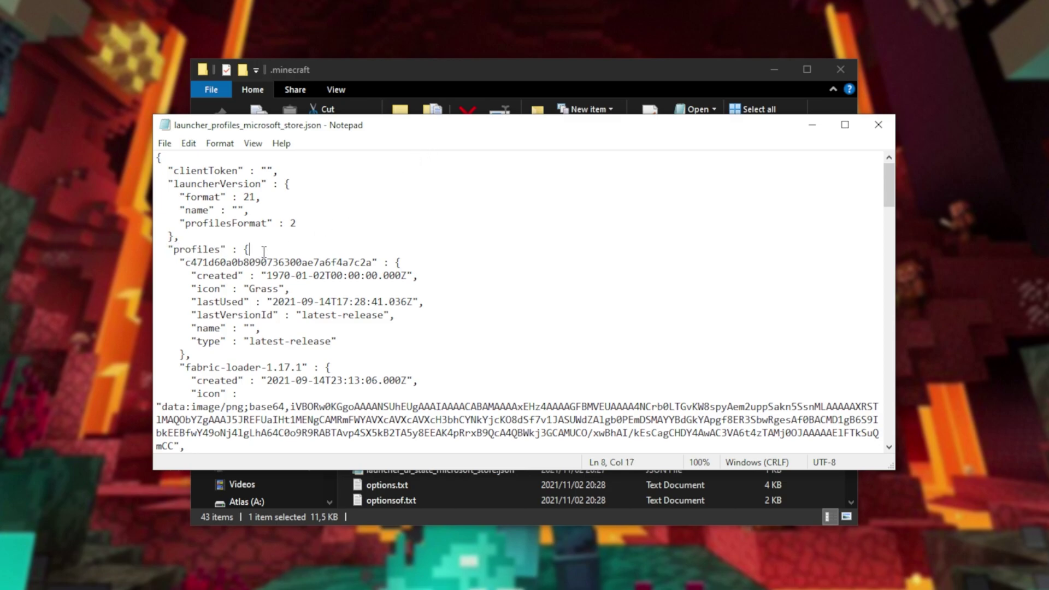
key("ctrl+v")
scroll(286, 261, "down", 4)
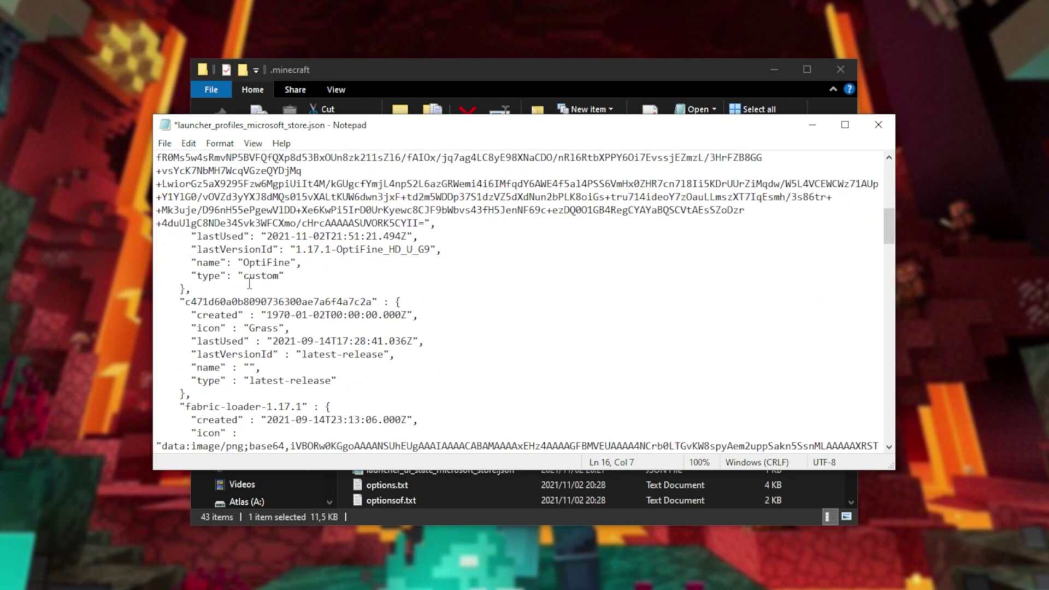
key("shift+Left")
scroll(349, 281, "up", 6)
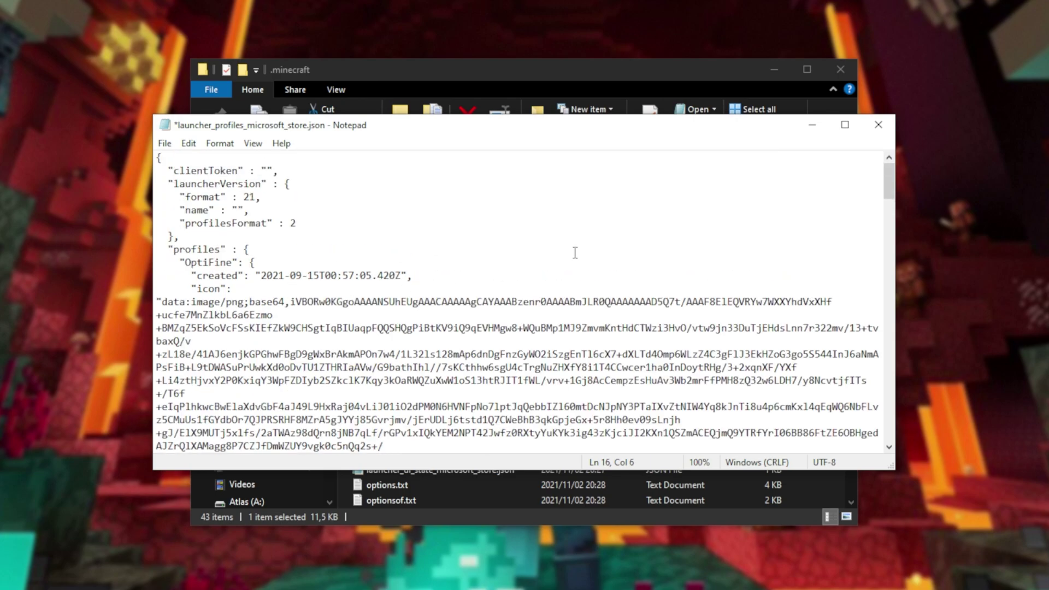
left_click(613, 236)
Step: Save launcher_profiles_microsoft_store.json and close Notepad
key("ctrl+s")
left_click(878, 125)
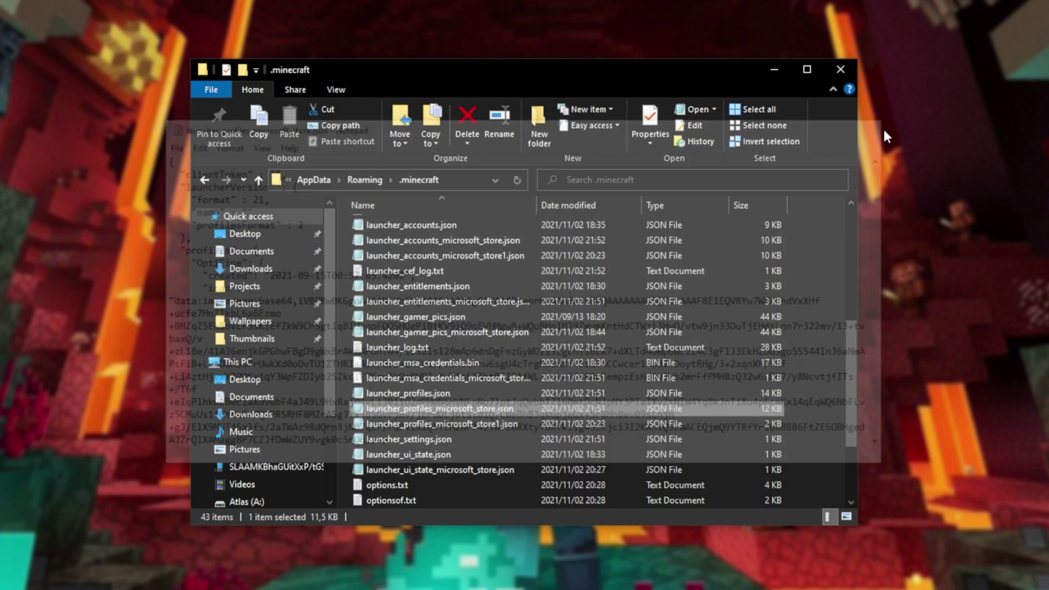
key("super")
key("super")
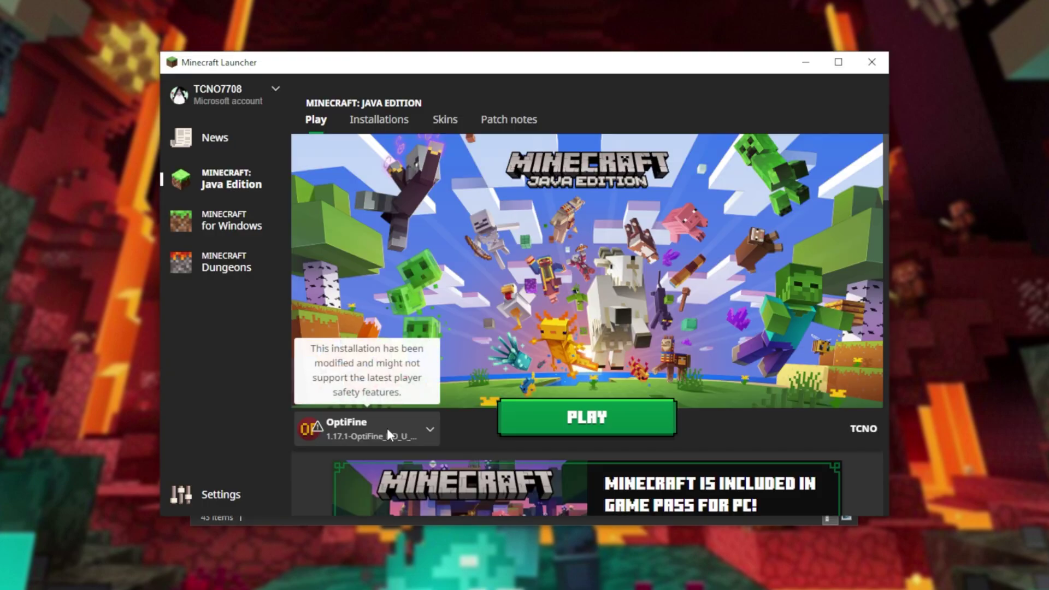
Step: Choose the OptiFine installation beside Play and launch modded Minecraft 1.17.1
left_click(387, 428)
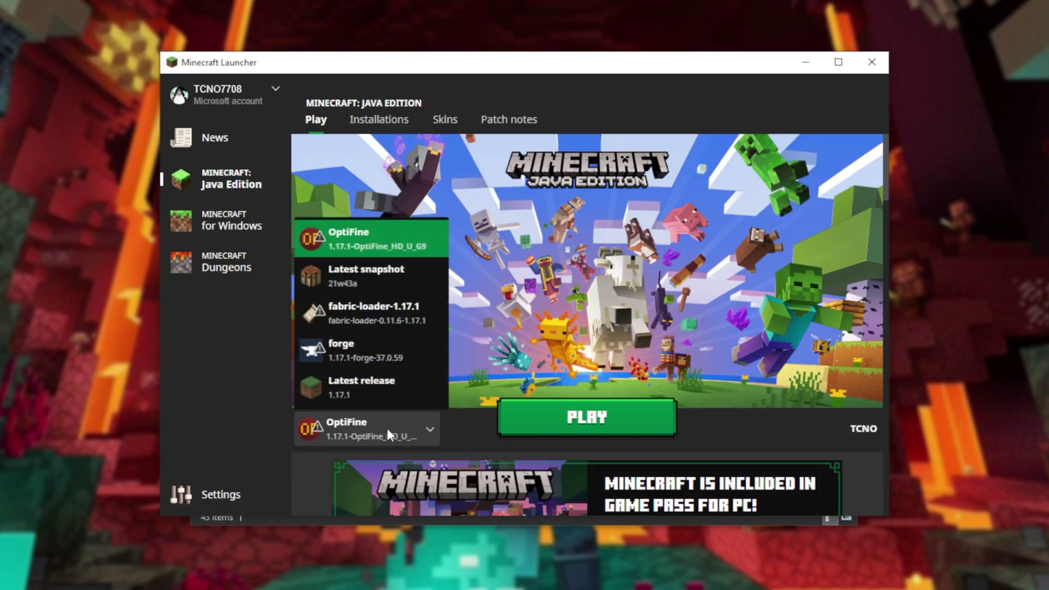
left_click(388, 237)
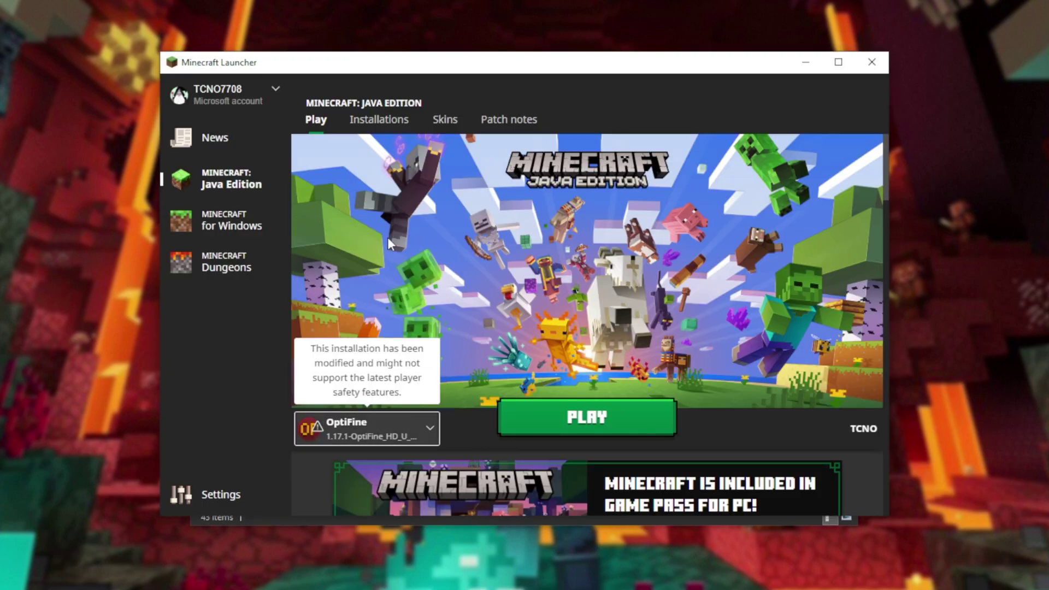
left_click(546, 419)
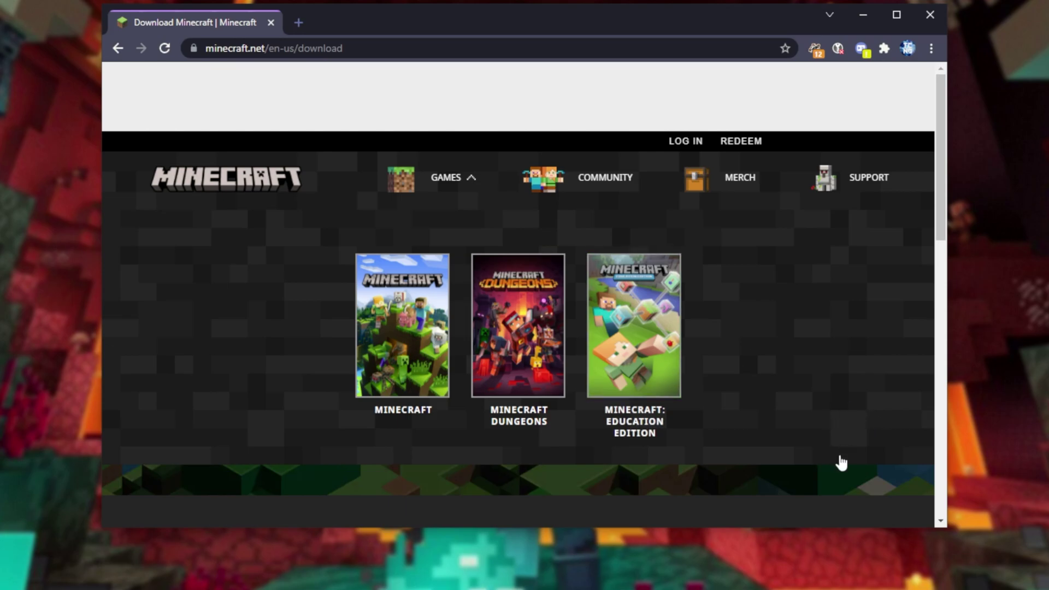
Step: Download MinecraftInstaller.exe for Windows 10/11 from minecraft.net and run it
scroll(765, 383, "down", 5)
left_click(465, 298)
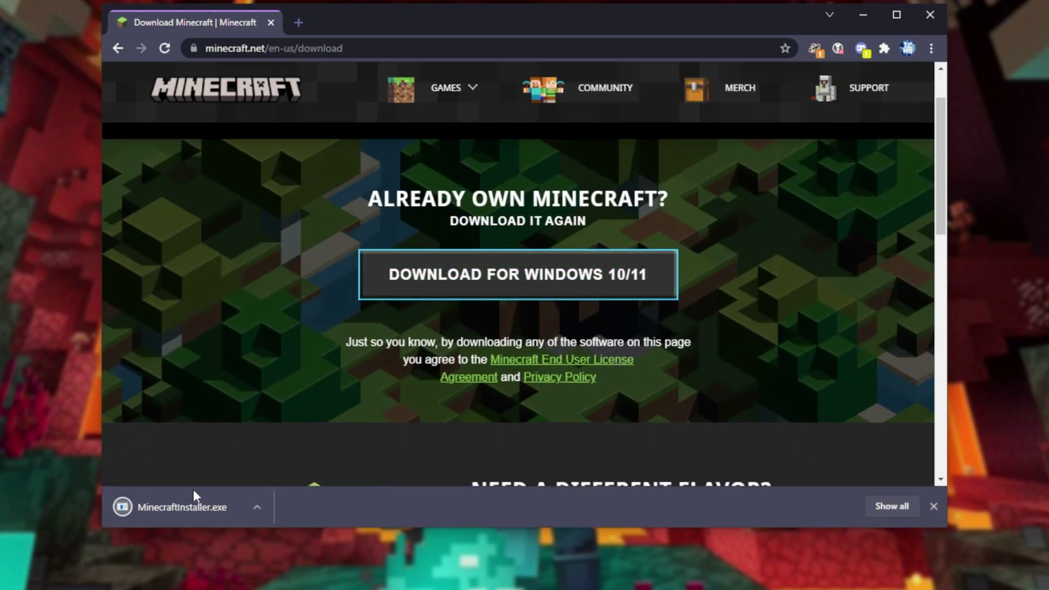
left_click(185, 497)
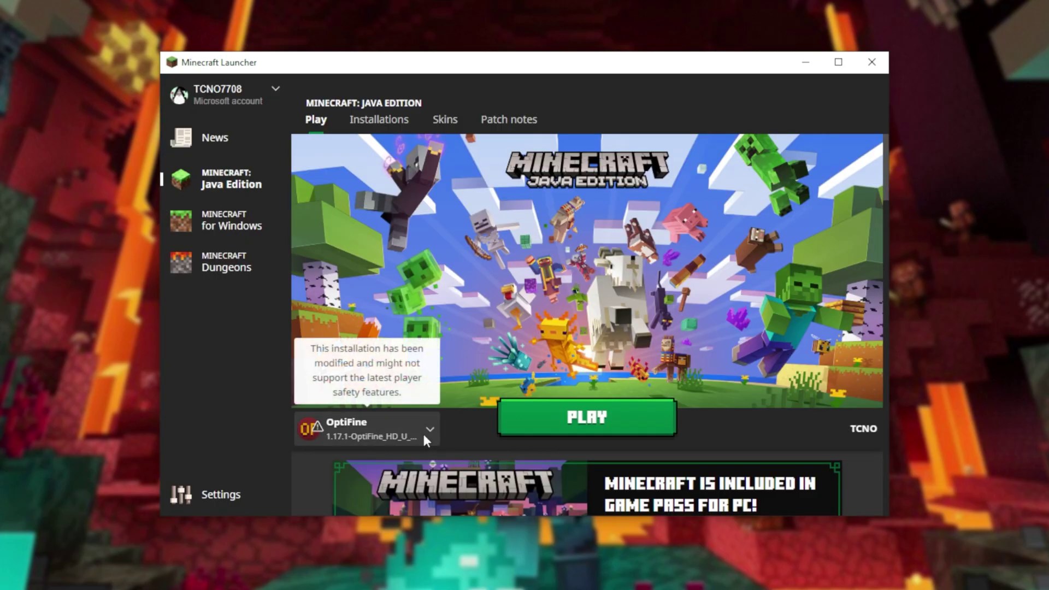
Step: Open the installation list beside Play and keep OptiFine 1.17.1 selected
left_click(425, 434)
left_click(423, 433)
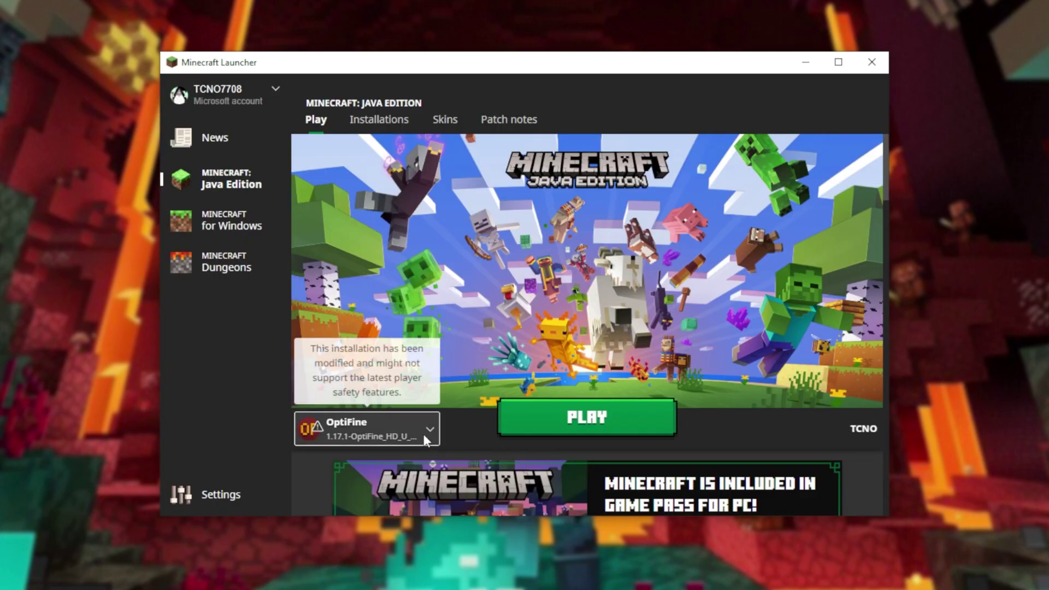